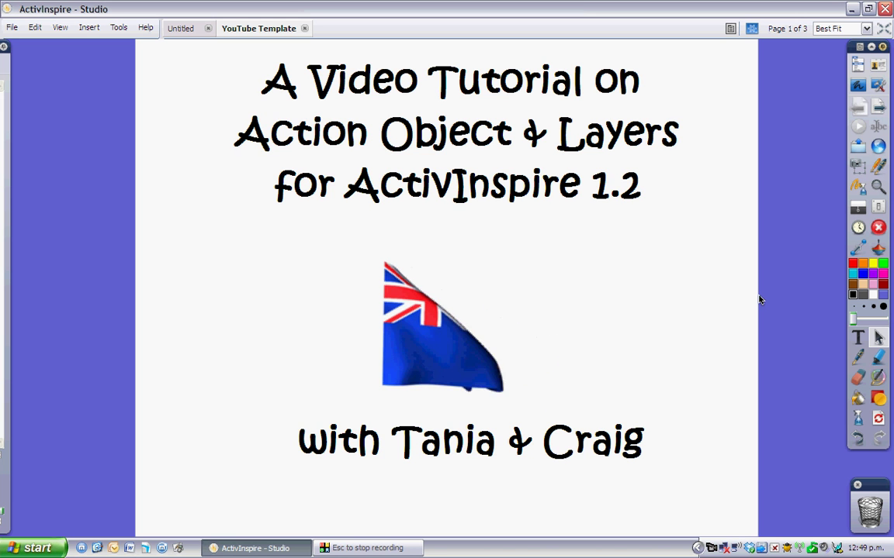
Go to the skeleton layers page of the flipchart
left_click(879, 109)
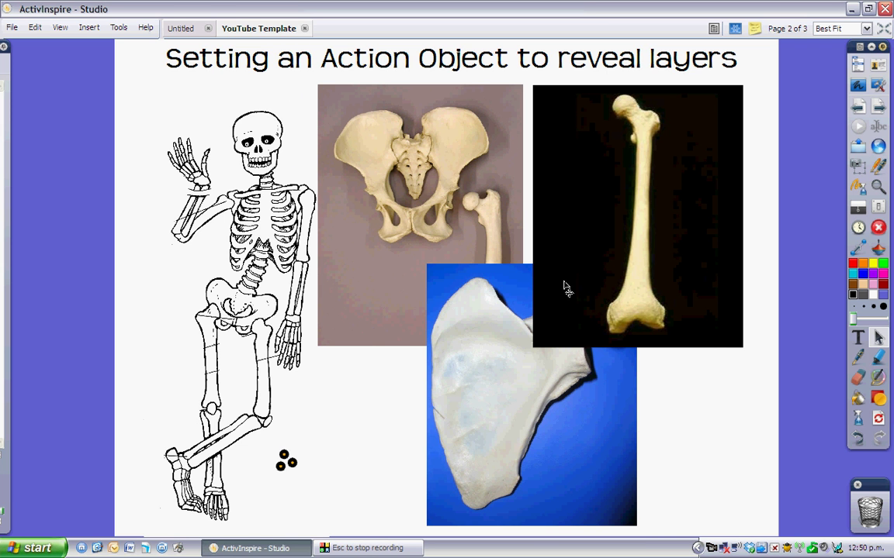
Nudge the femur photo right and tuck the scapula and pelvis photos behind it
left_click_drag(611, 267, 629, 264)
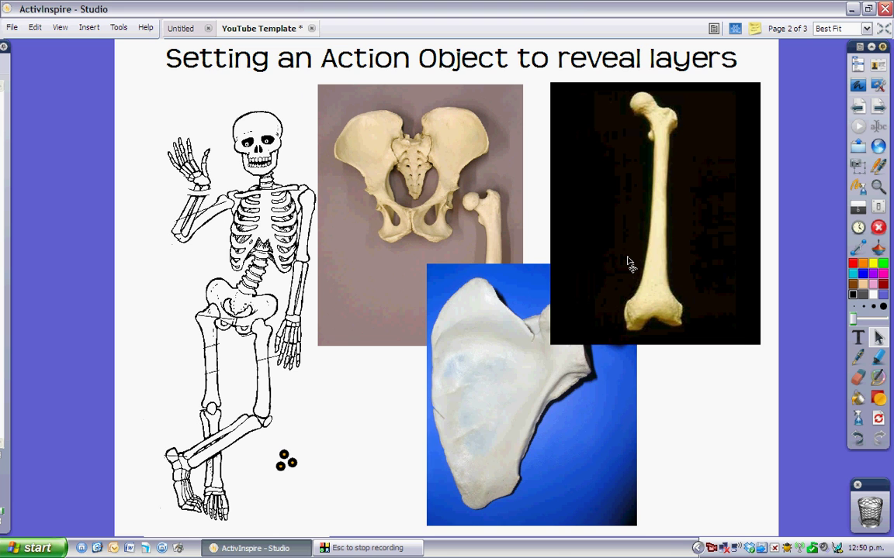
left_click_drag(519, 422, 632, 251)
left_click_drag(469, 229, 700, 235)
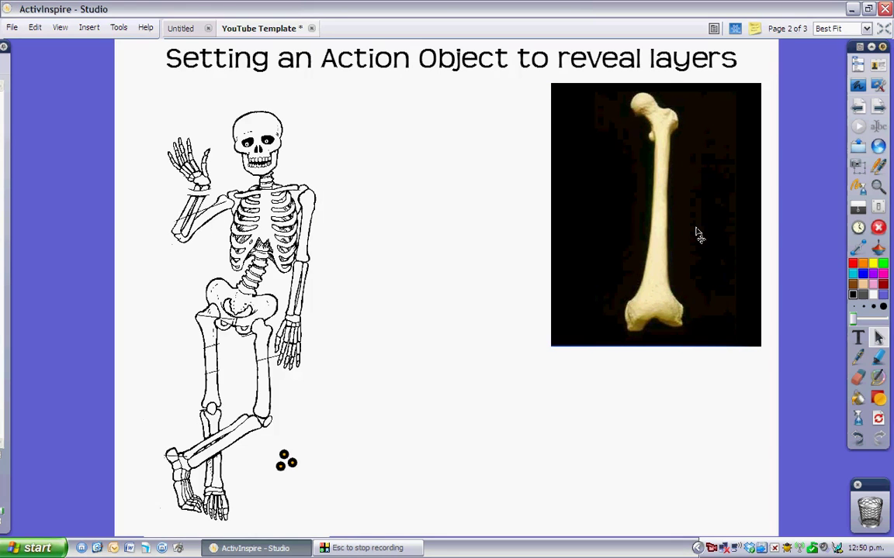
Draw a square over the femur photo and stretch it down to cover the whole stack
left_click(878, 399)
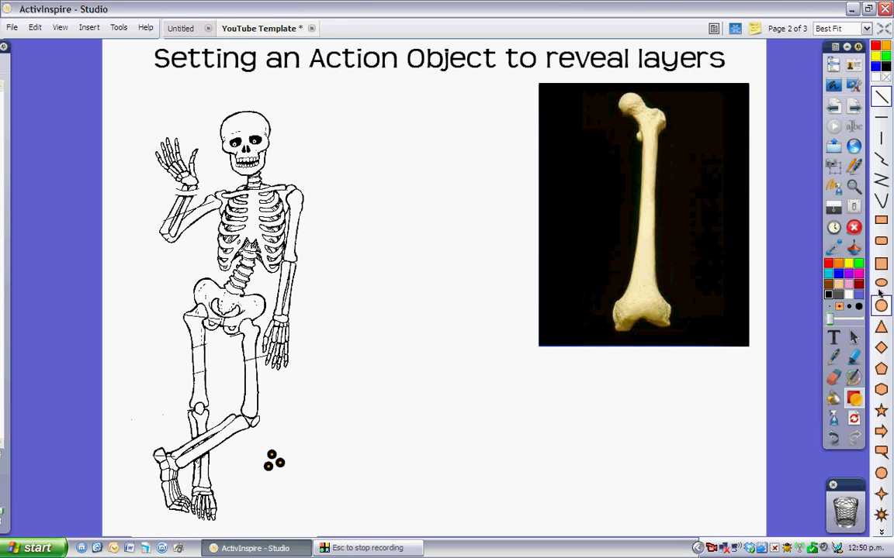
left_click(881, 264)
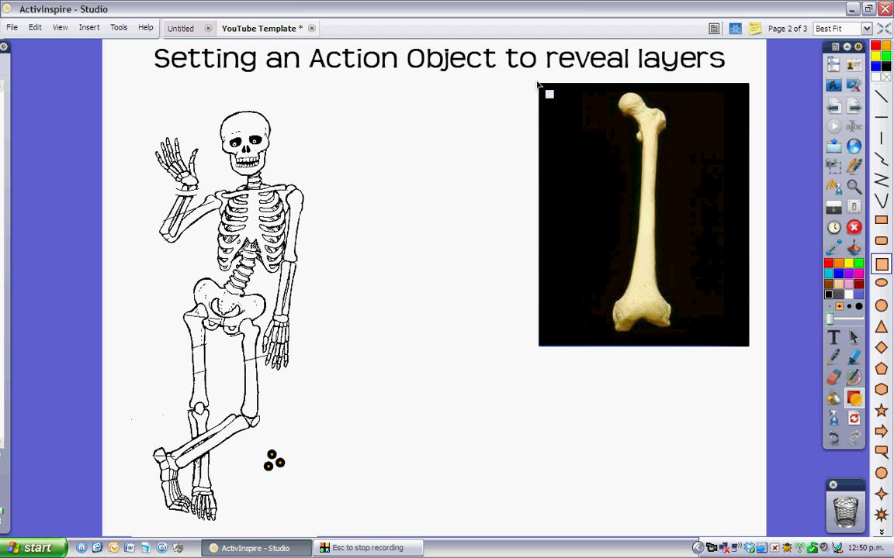
mouse_move(537, 83)
left_mouse_down()
mouse_move(653, 233)
mouse_move(717, 262)
mouse_move(750, 299)
left_mouse_up()
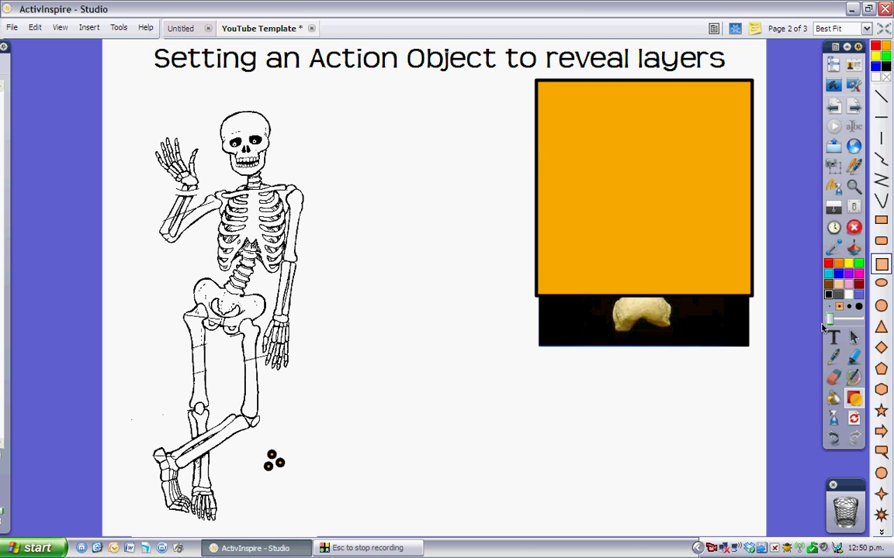
key("Escape")
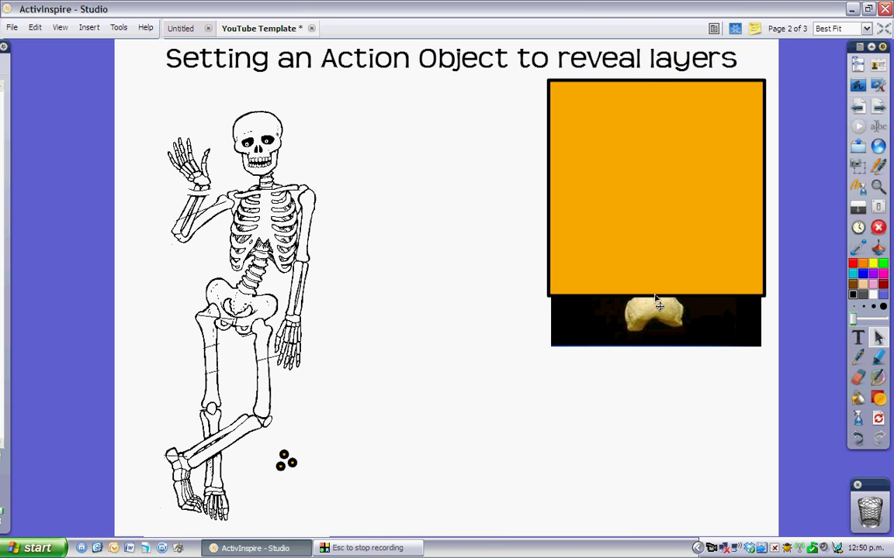
left_click(657, 289)
left_click_drag(658, 296, 658, 351)
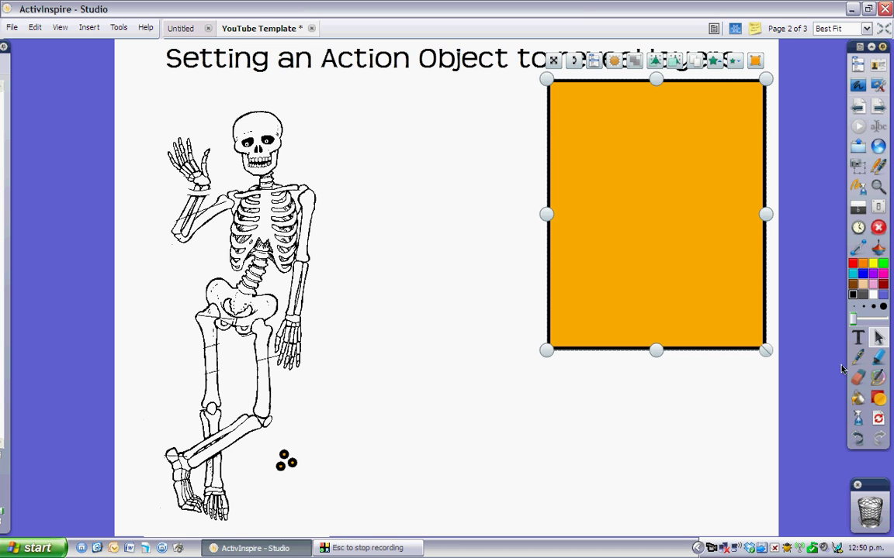
Make the covering rectangle's fill and outline white so it blends into the page
left_click(864, 390)
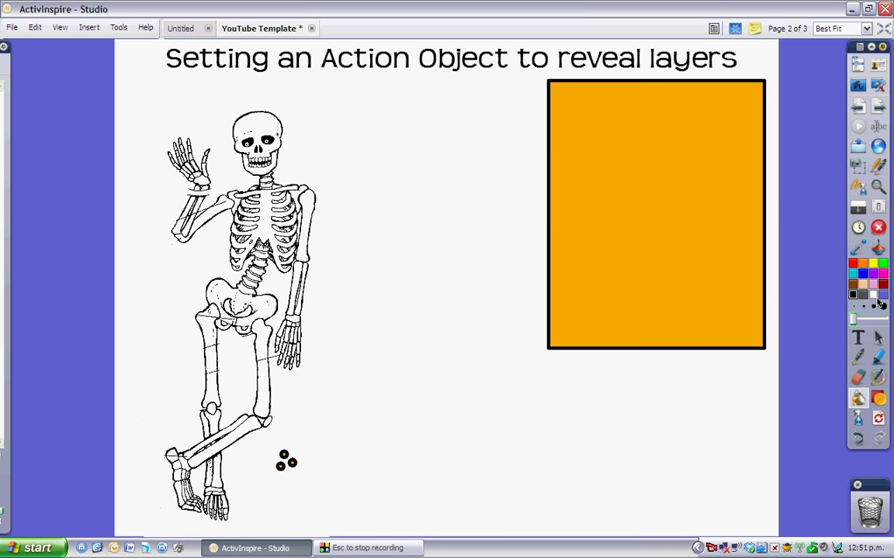
left_click(730, 258)
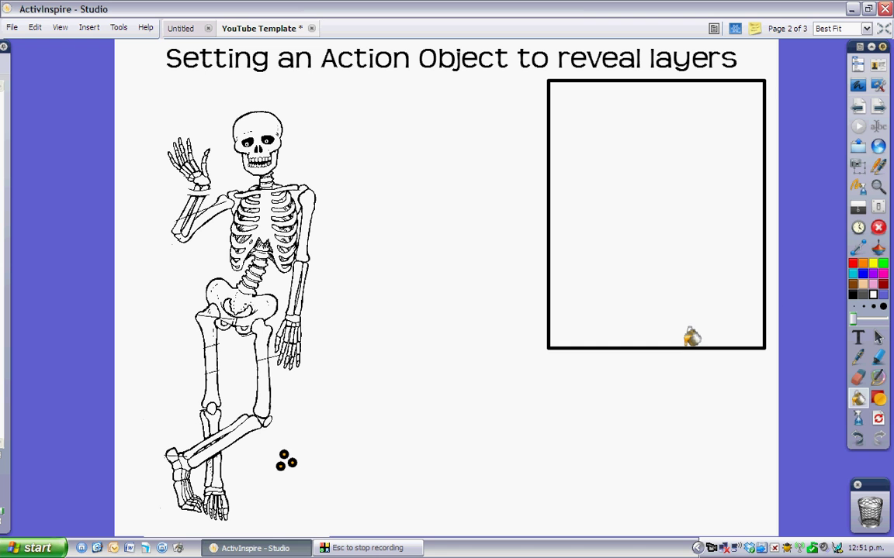
left_click(687, 348)
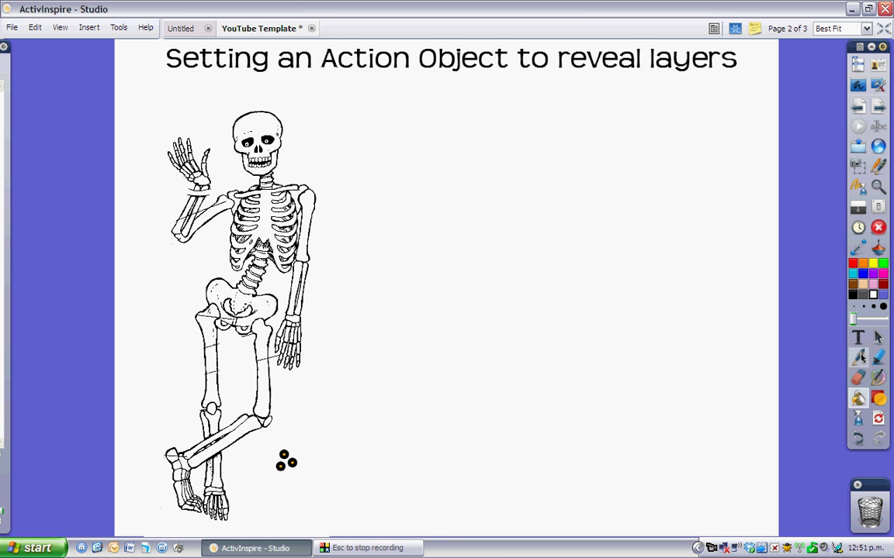
left_click(878, 338)
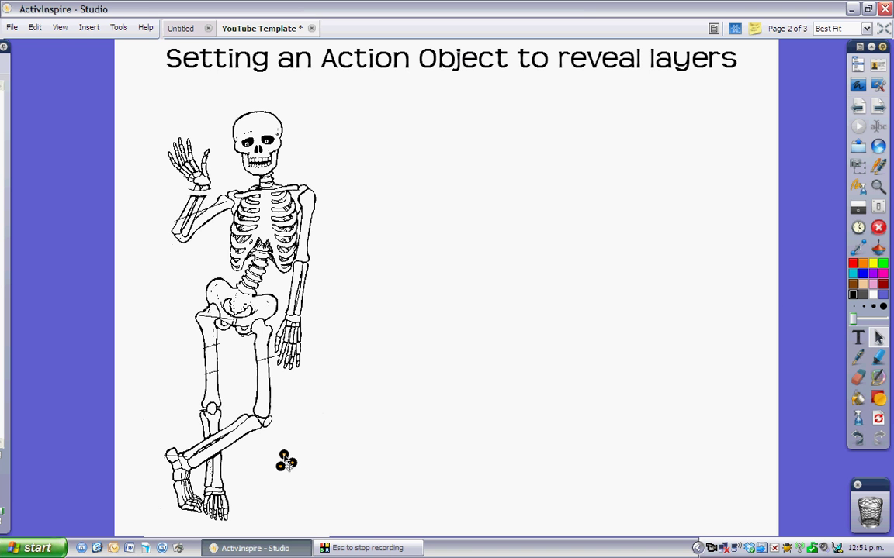
Place the three dots on the skeleton's thigh, pelvis and right shoulder
left_click_drag(286, 460, 266, 395)
left_click_drag(281, 470, 261, 307)
left_click_drag(292, 462, 298, 197)
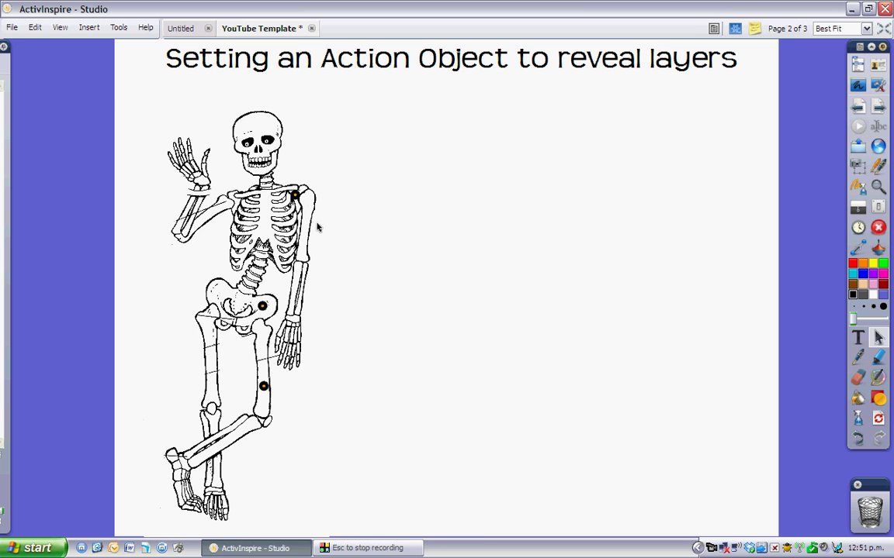
mouse_move(2, 168)
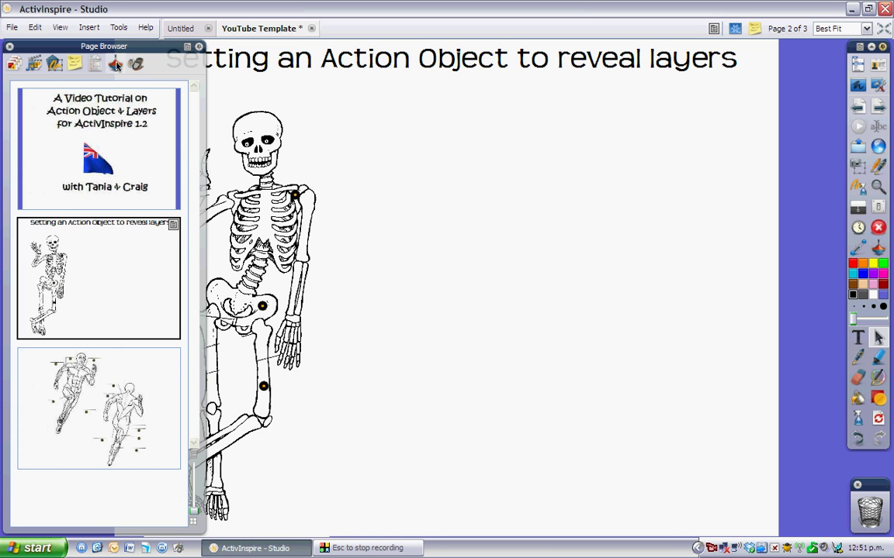
Pin the side panel and show the Action Browser's All Actions list
left_click(199, 48)
left_click(115, 65)
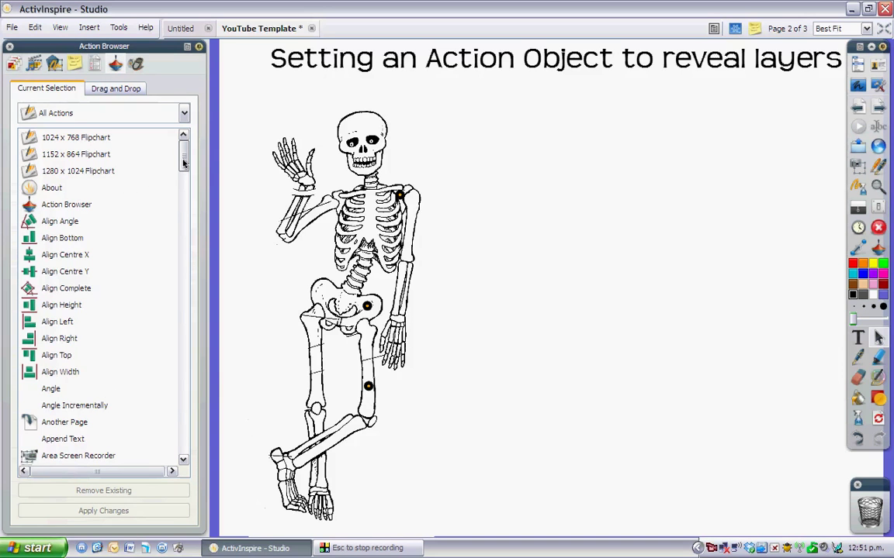
left_click_drag(186, 161, 184, 186)
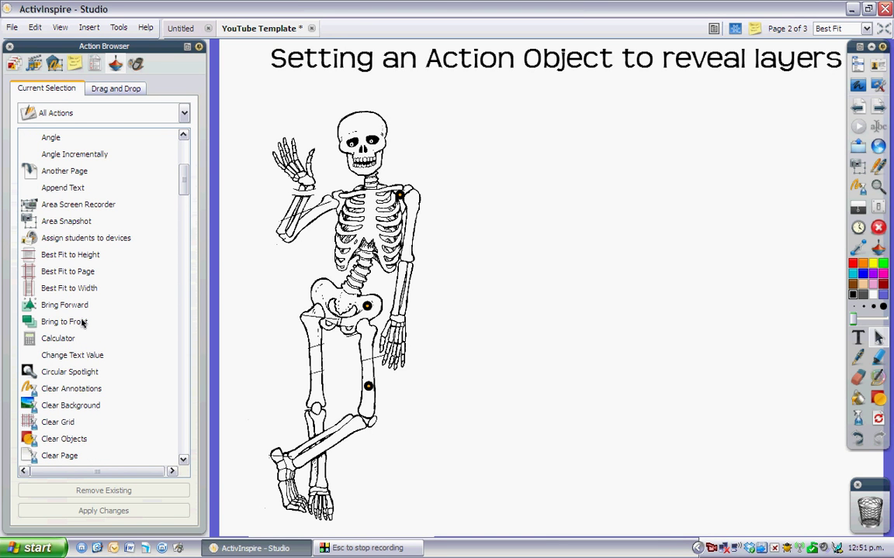
Give the thigh dot a Bring to Front action with Target Image4 and apply it
left_click(375, 397)
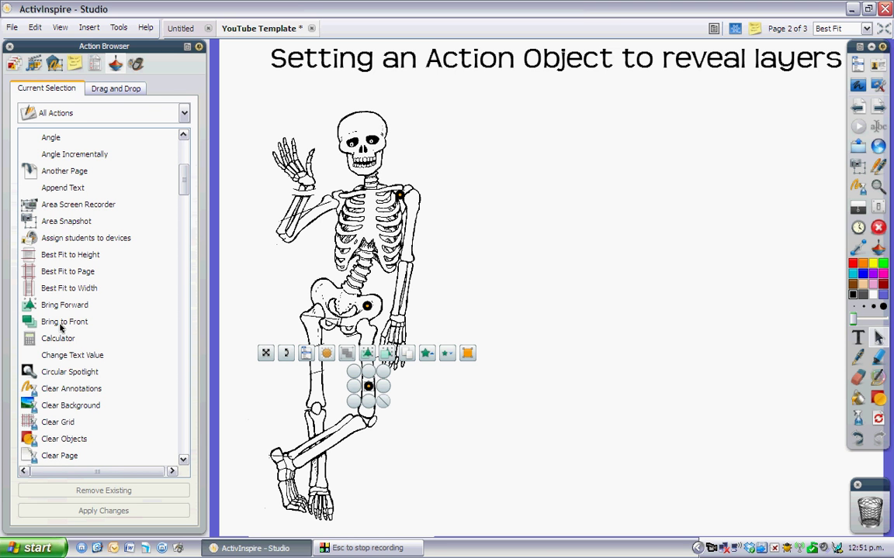
left_click(61, 323)
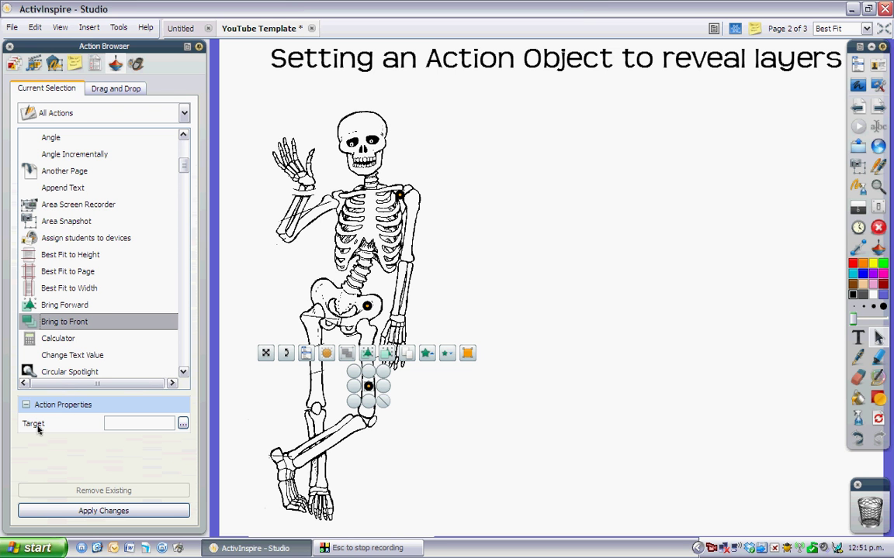
left_click(183, 425)
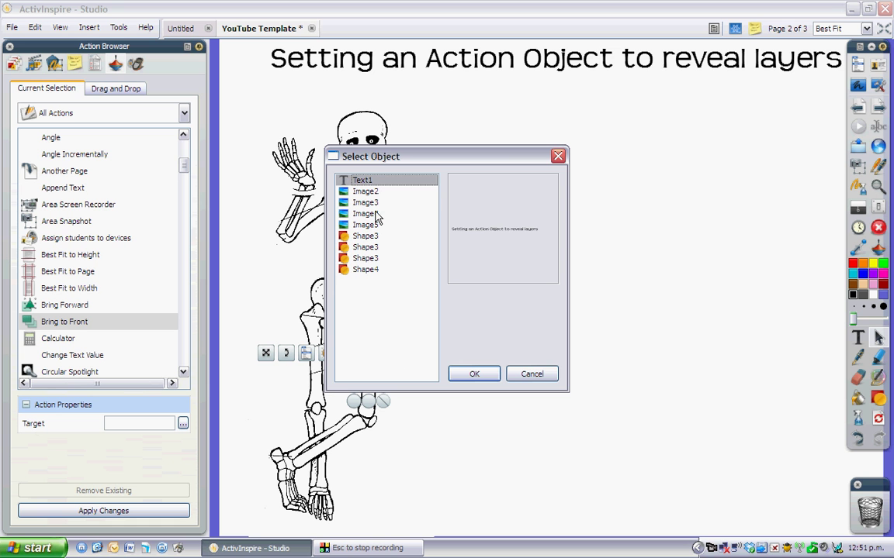
left_click(377, 215)
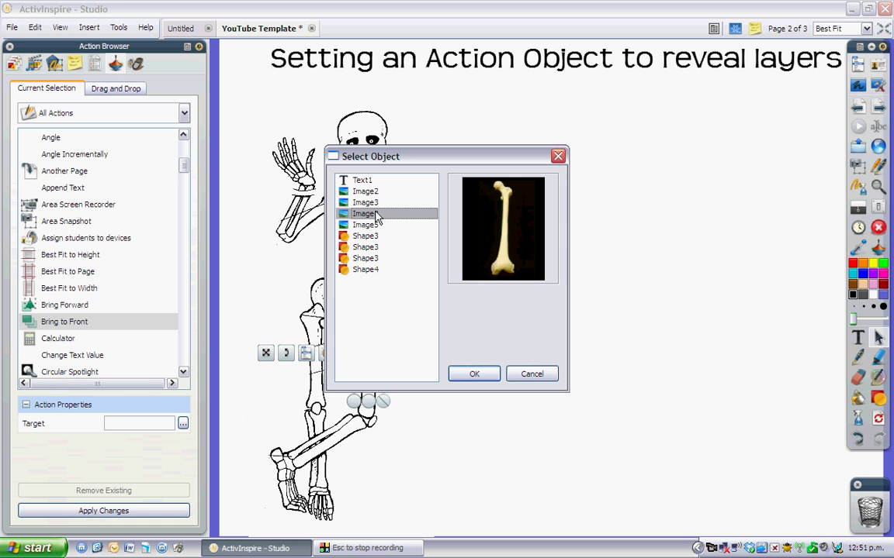
left_click(475, 375)
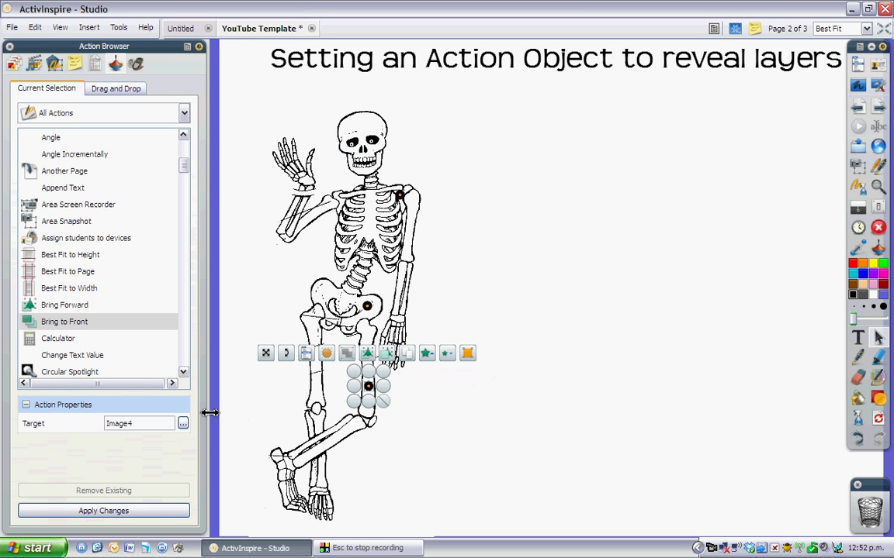
left_click(130, 511)
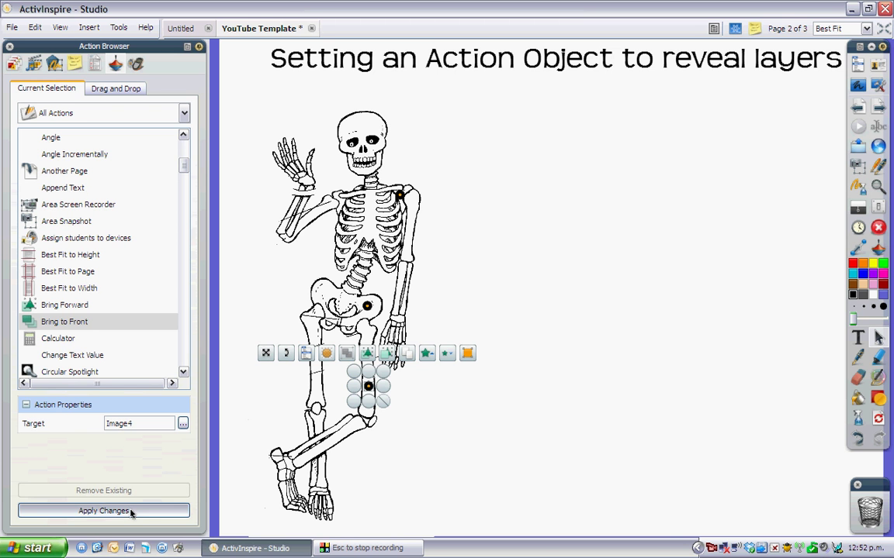
left_click(584, 439)
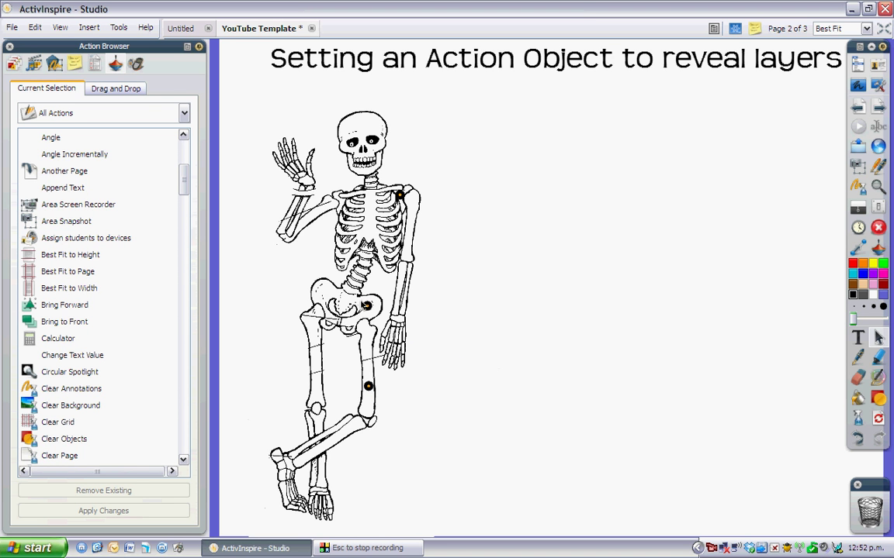
Give the hip dot a Bring to Front action with Target Image5 and apply it
left_click(368, 307)
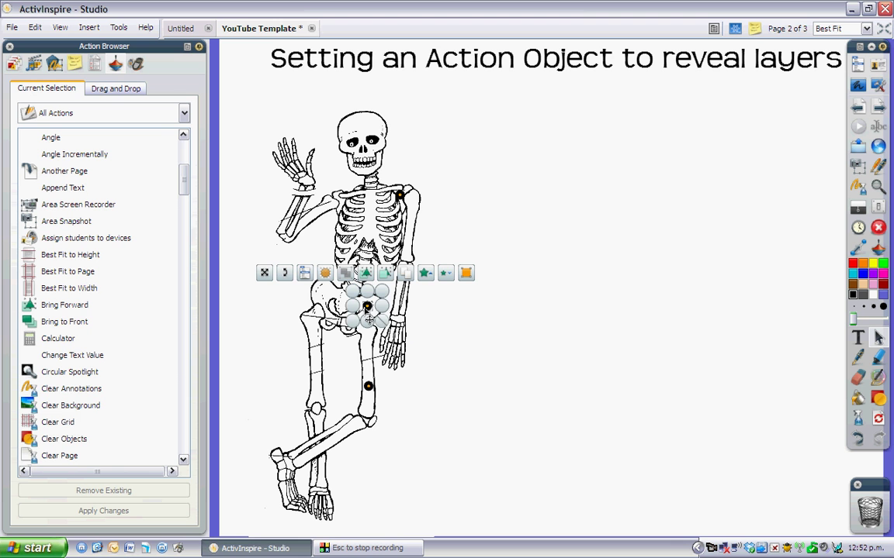
left_click(82, 323)
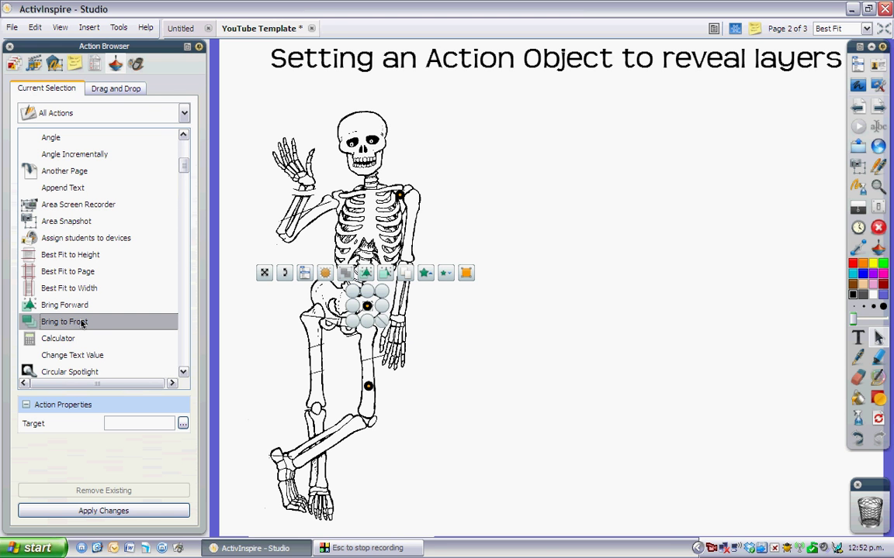
left_click(183, 424)
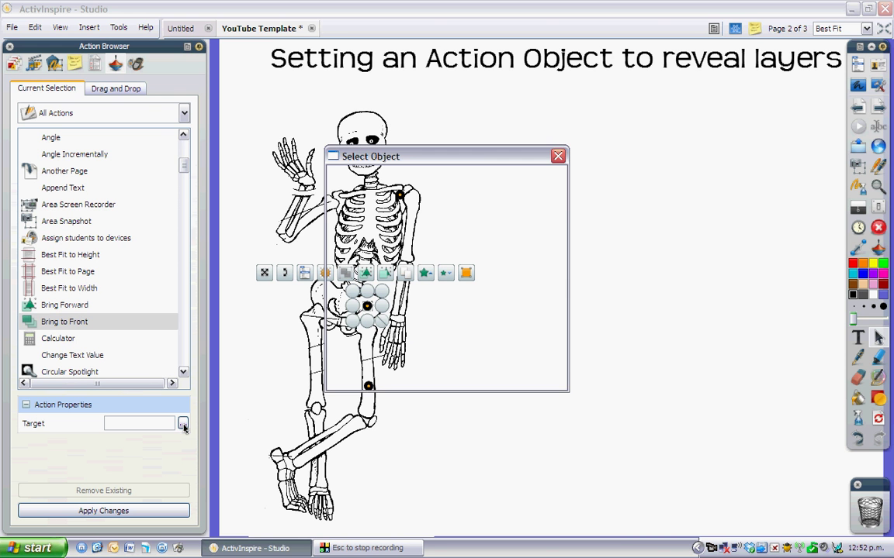
left_click(370, 214)
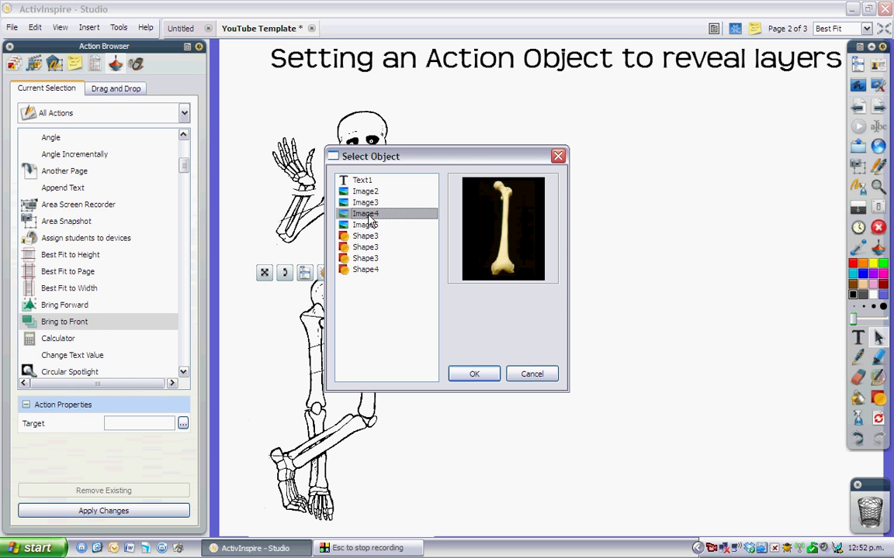
key("Up")
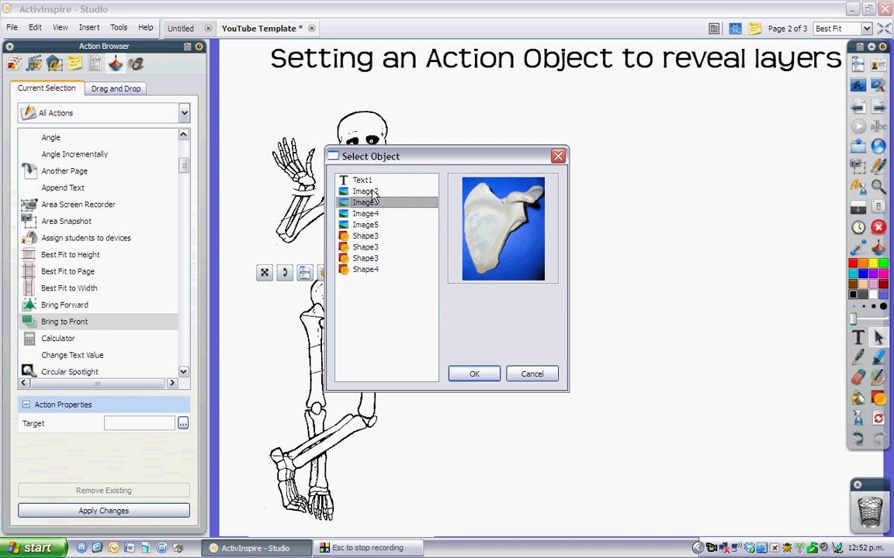
key("Up")
left_click(365, 225)
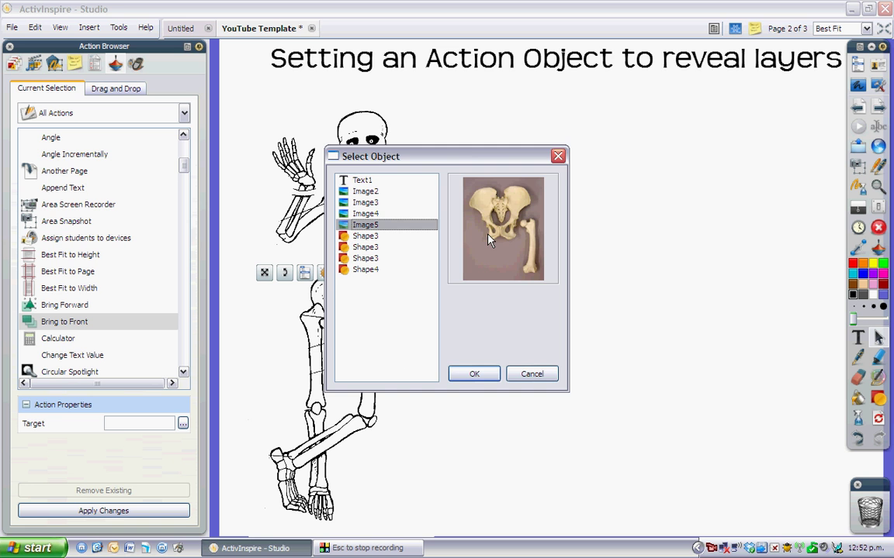
left_click(474, 374)
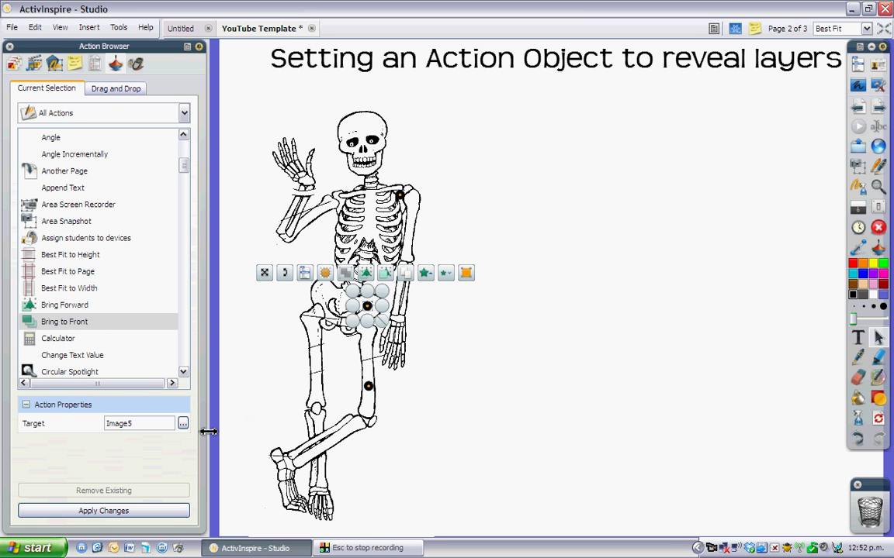
left_click(151, 511)
left_click(151, 511)
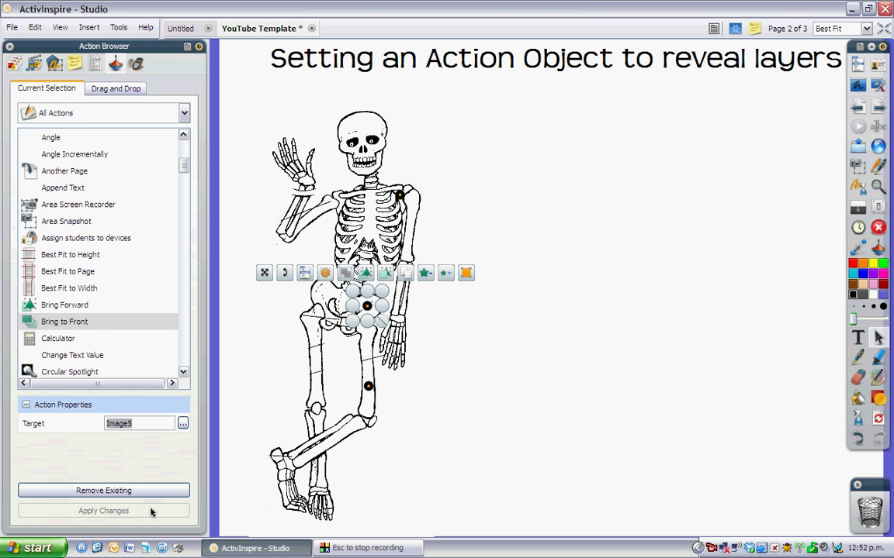
left_click(565, 369)
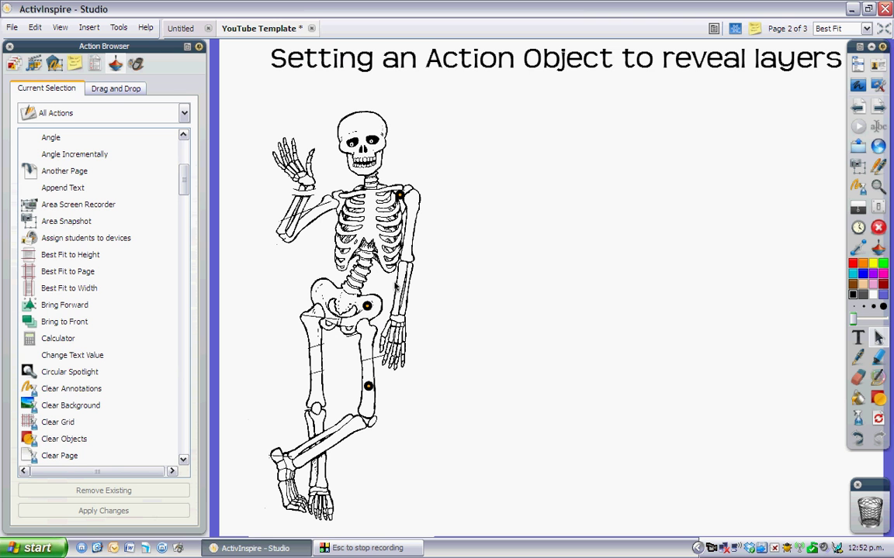
Give the shoulder dot a Bring to Front action with Target Image3 and apply it
left_click(397, 197)
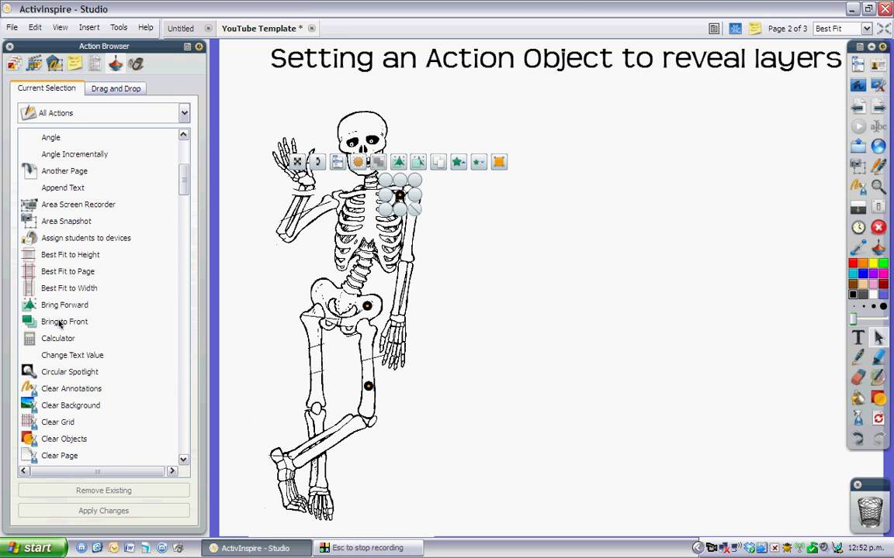
left_click(60, 322)
left_click(183, 424)
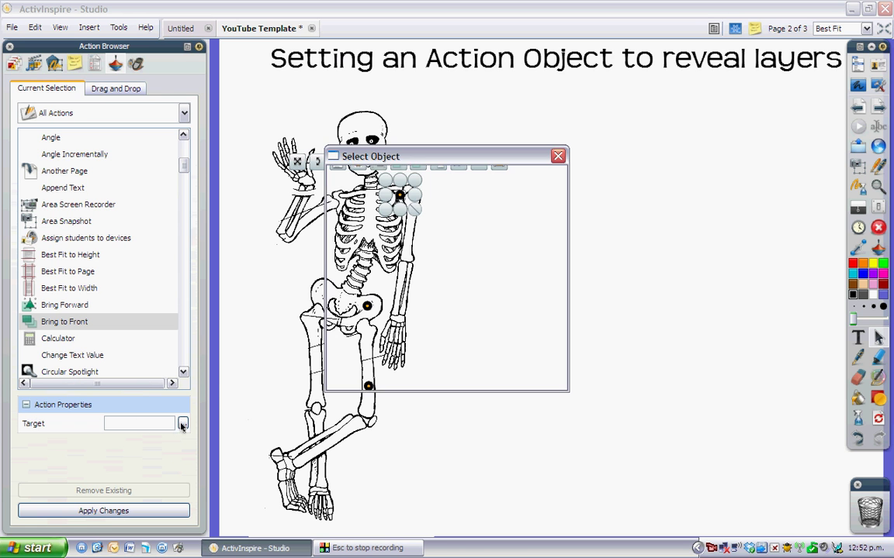
left_click(368, 214)
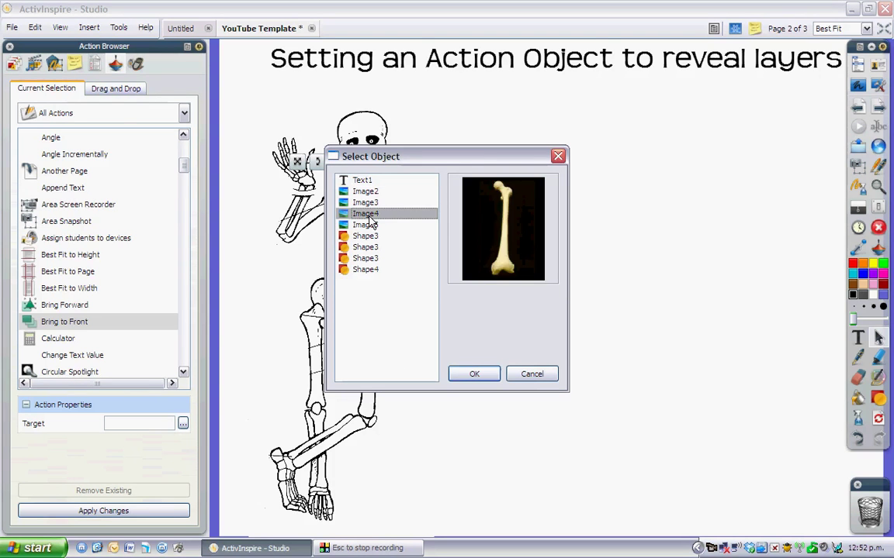
left_click(365, 203)
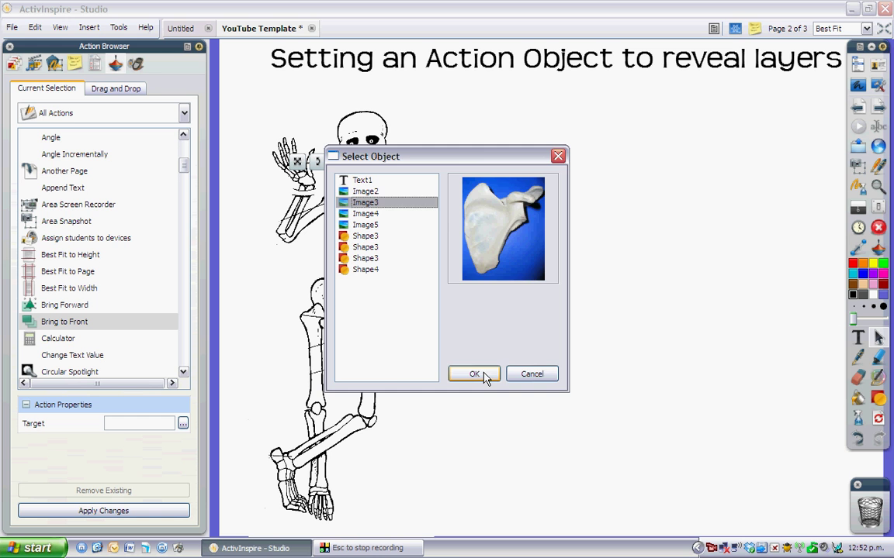
left_click(475, 374)
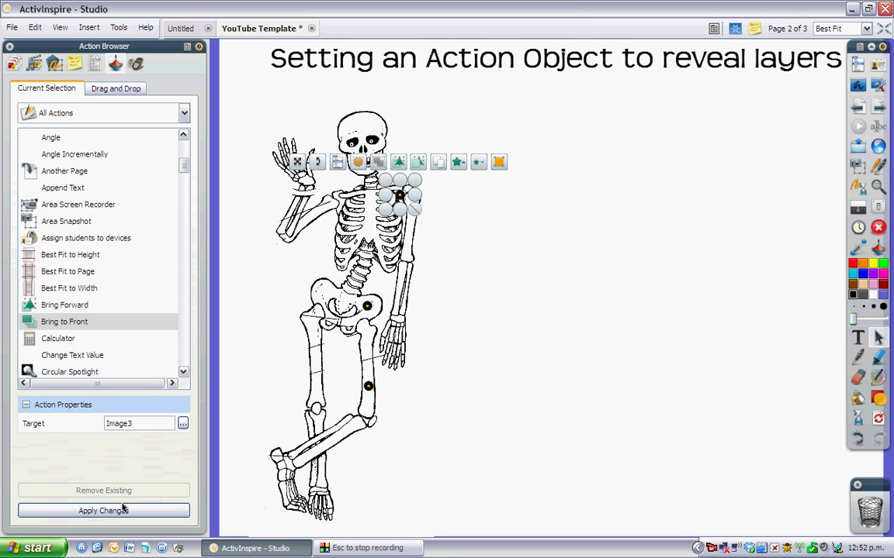
left_click(122, 511)
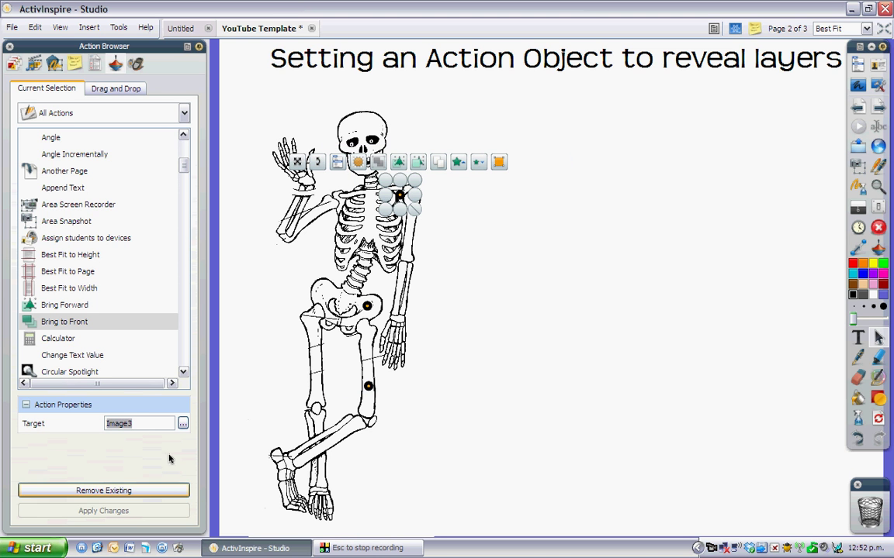
left_click(233, 353)
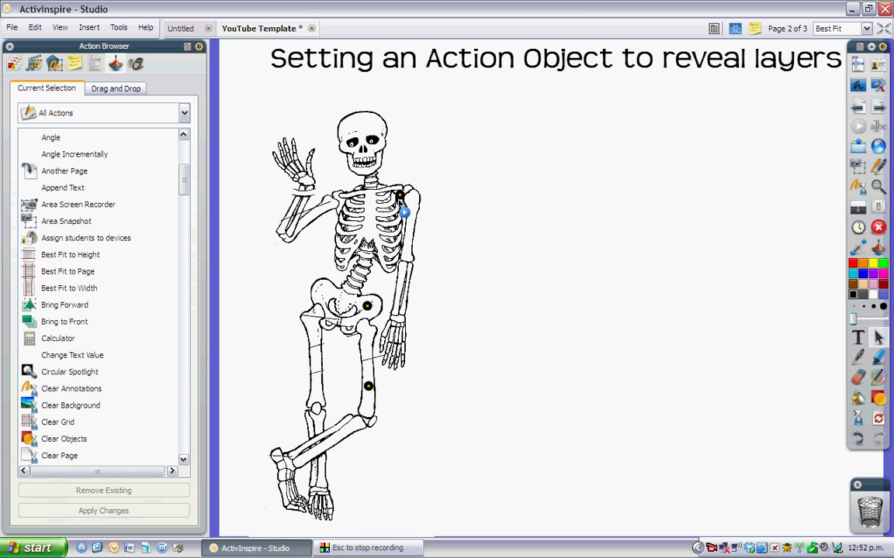
Close the Action Browser and set the knee, hip and shoulder dots to Locked
left_click(199, 49)
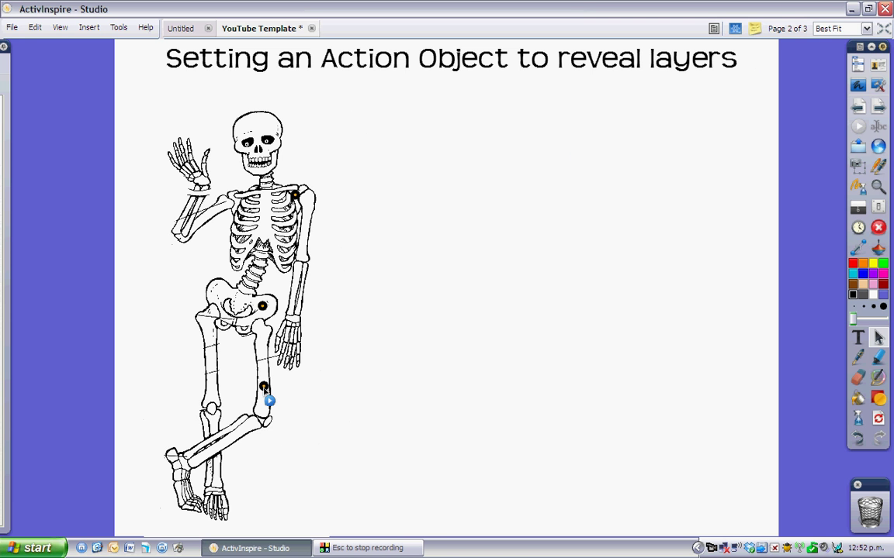
right_click(264, 388)
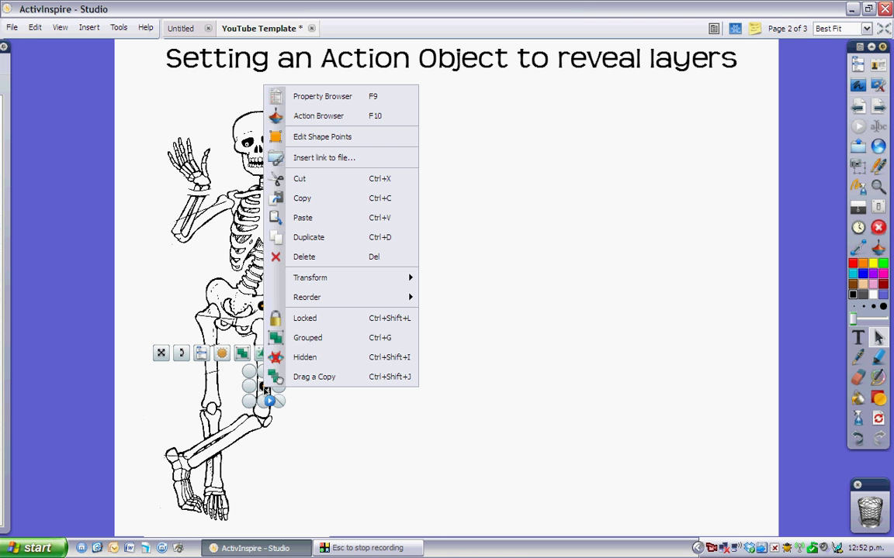
left_click(307, 326)
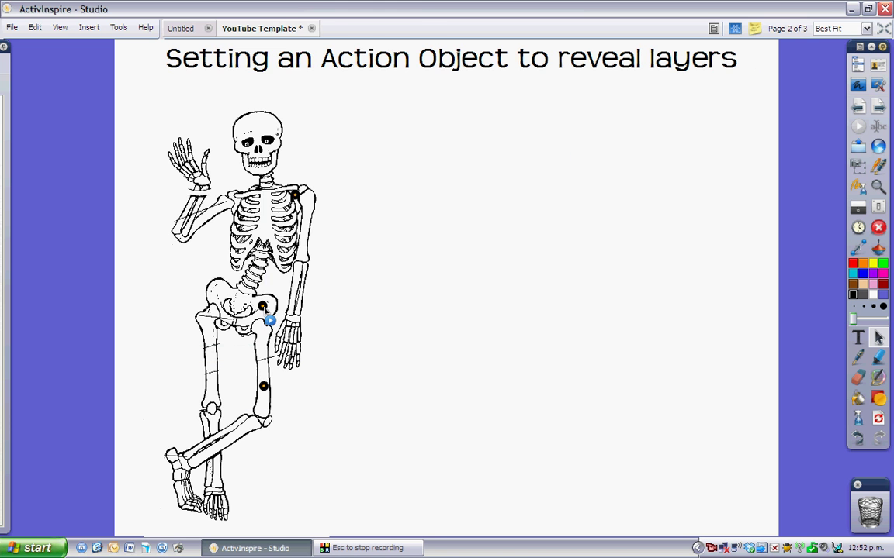
right_click(264, 308)
left_click(307, 241)
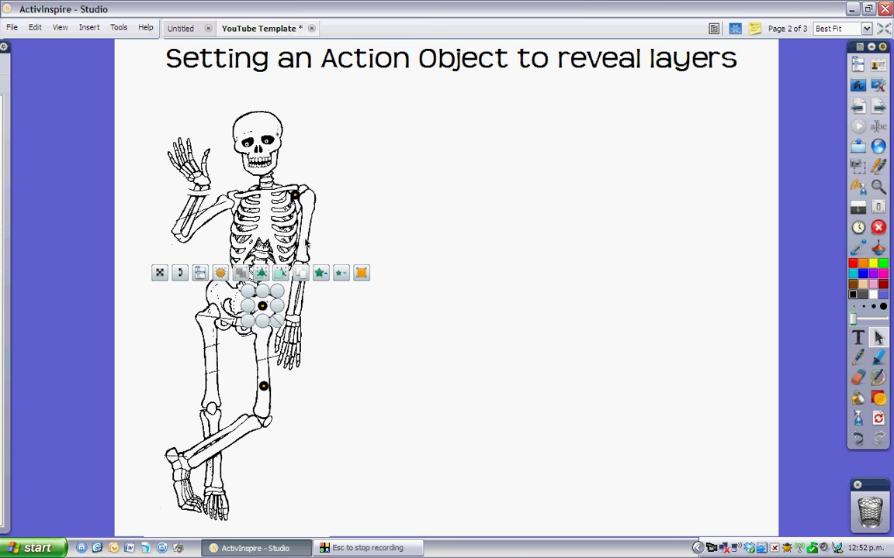
left_click(305, 244)
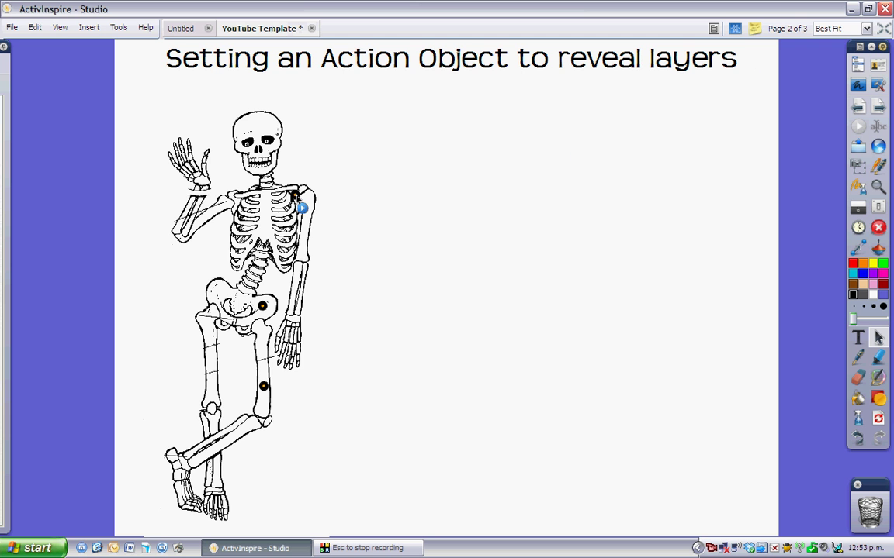
right_click(297, 196)
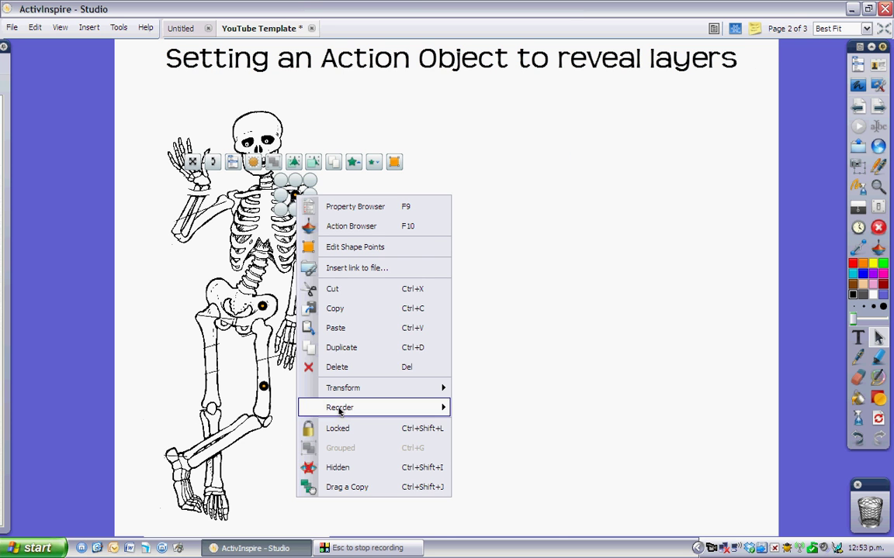
left_click(343, 433)
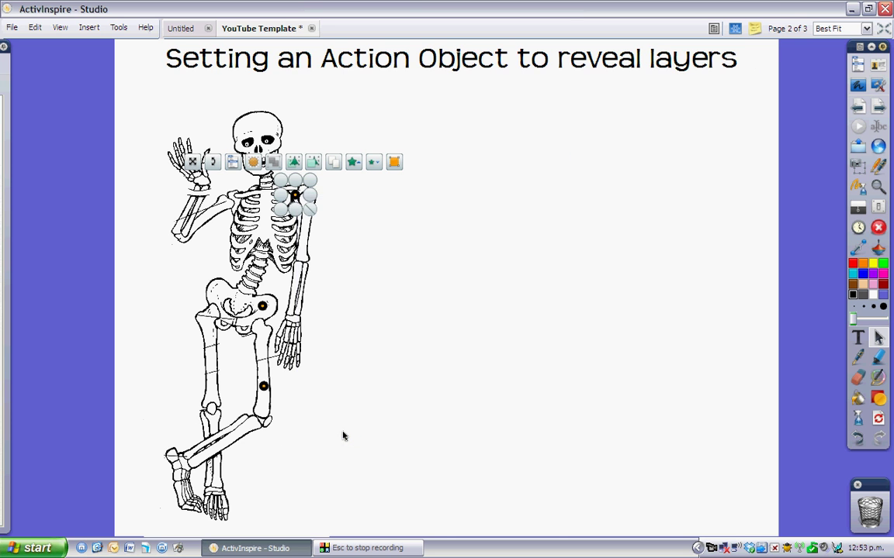
left_click(344, 436)
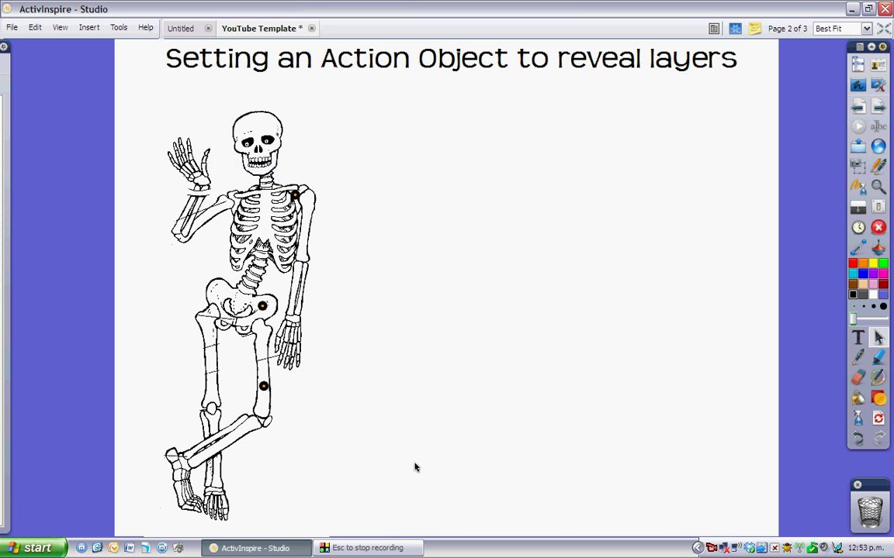
Test the knee, hip and shoulder dots show femur, pelvis and scapula, then go to page 3
left_click(264, 387)
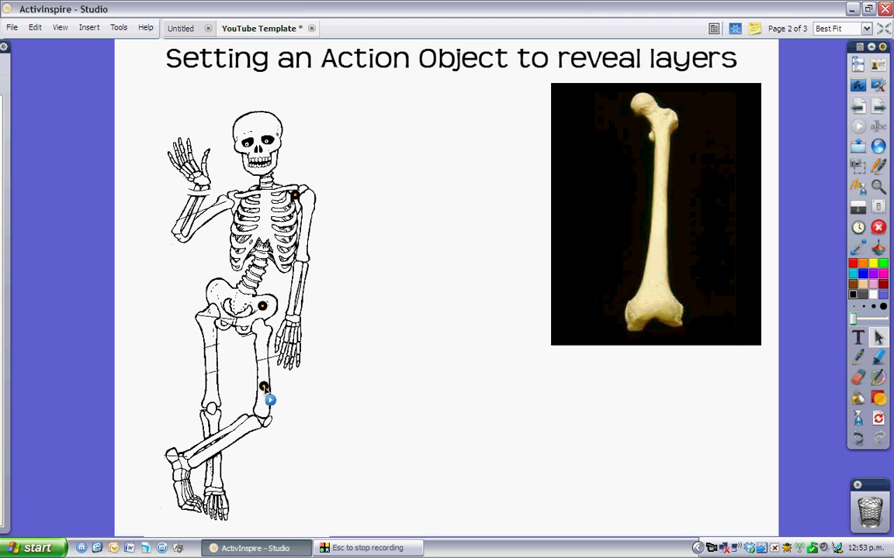
left_click(263, 307)
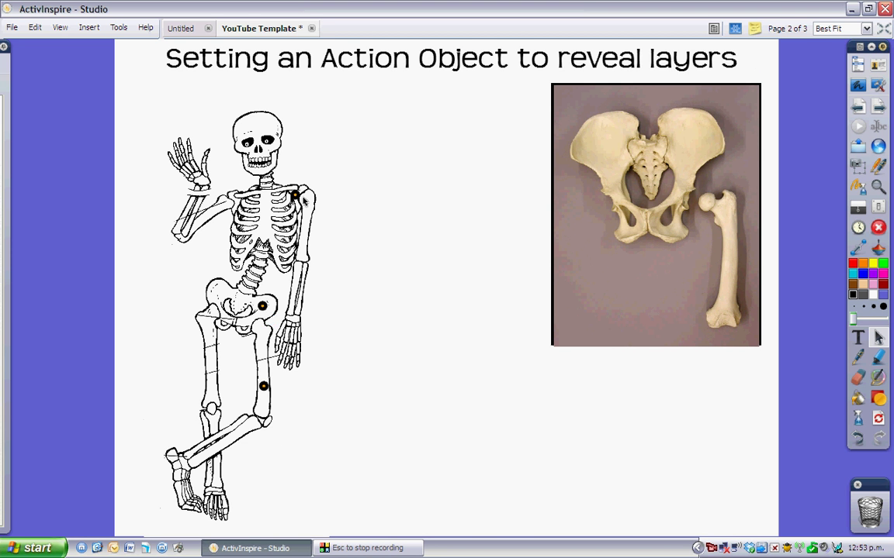
left_click(297, 197)
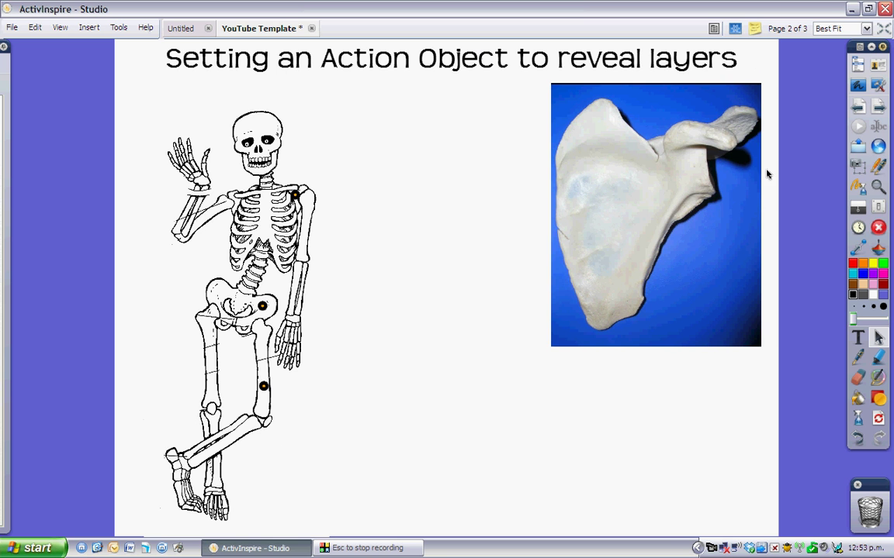
left_click(880, 107)
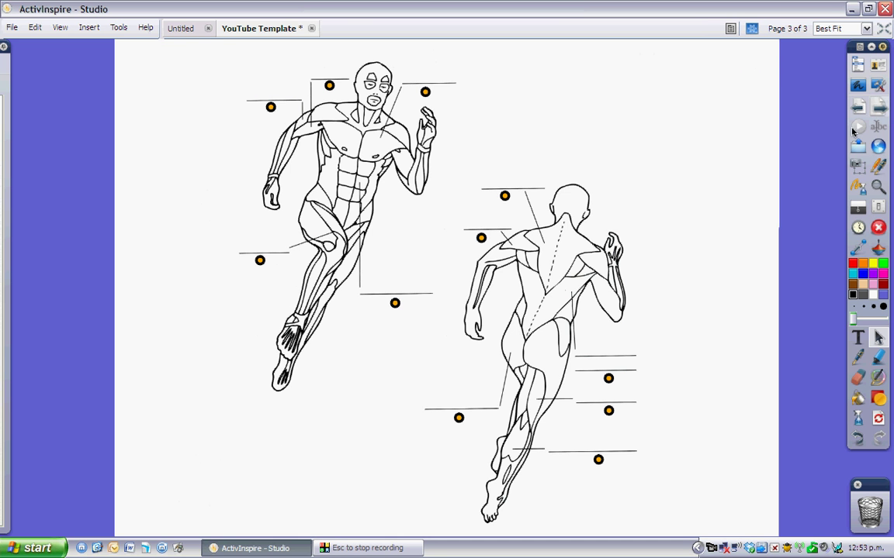
Reveal the Pectoralis Major, Trapezius, Deltoid and Latissimus dorsi images via their orange dots
left_click(425, 93)
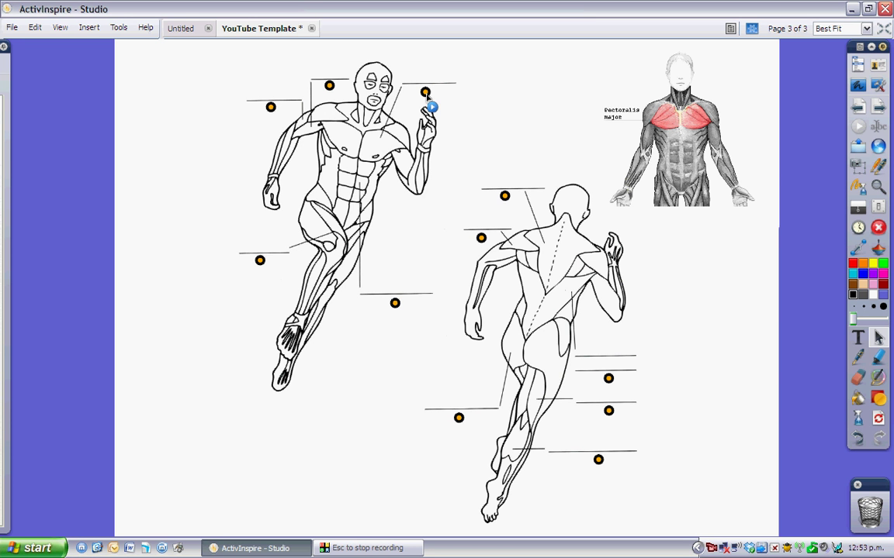
left_click(505, 198)
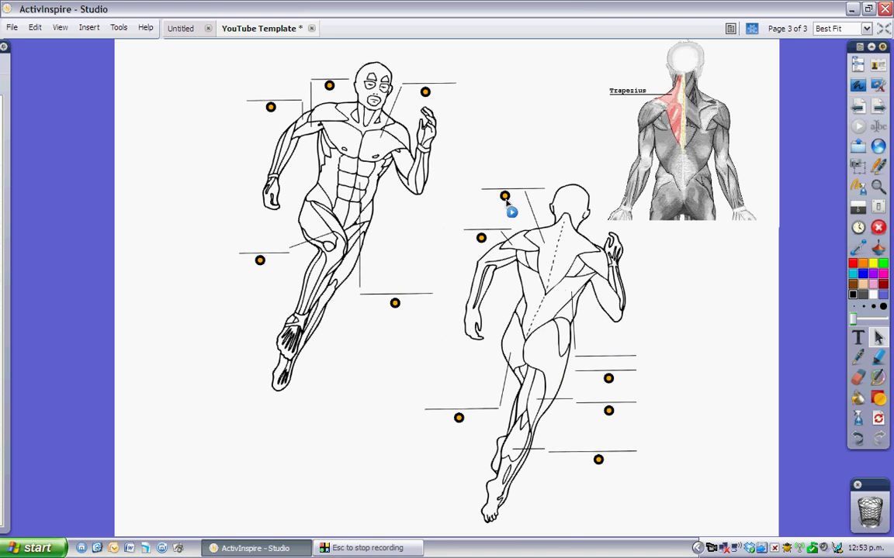
left_click(482, 240)
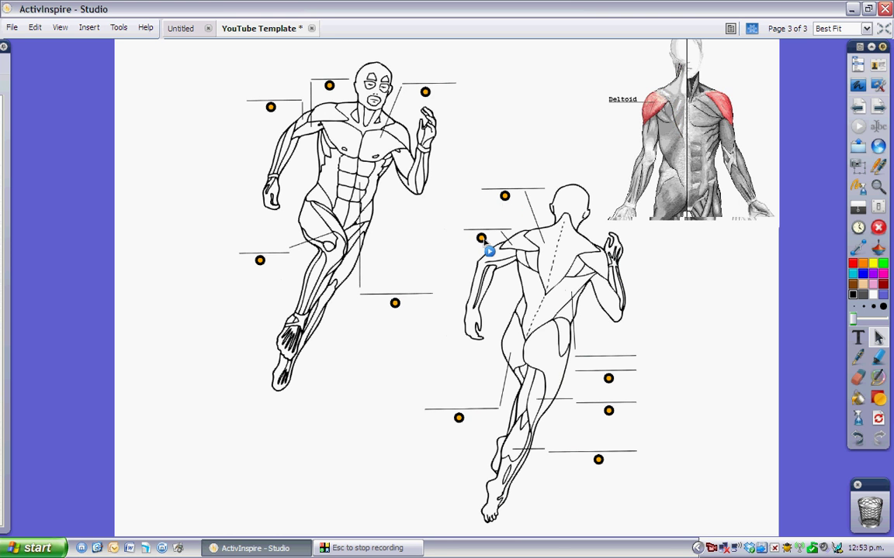
left_click(609, 379)
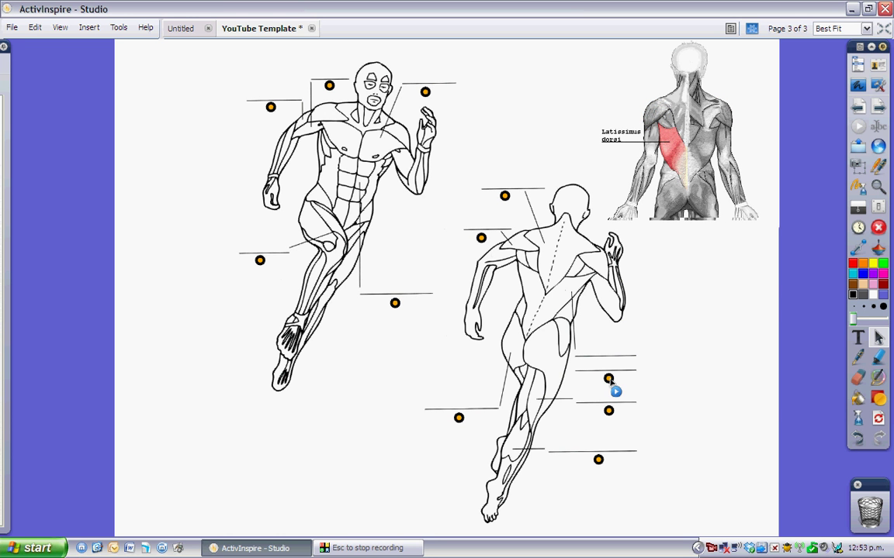